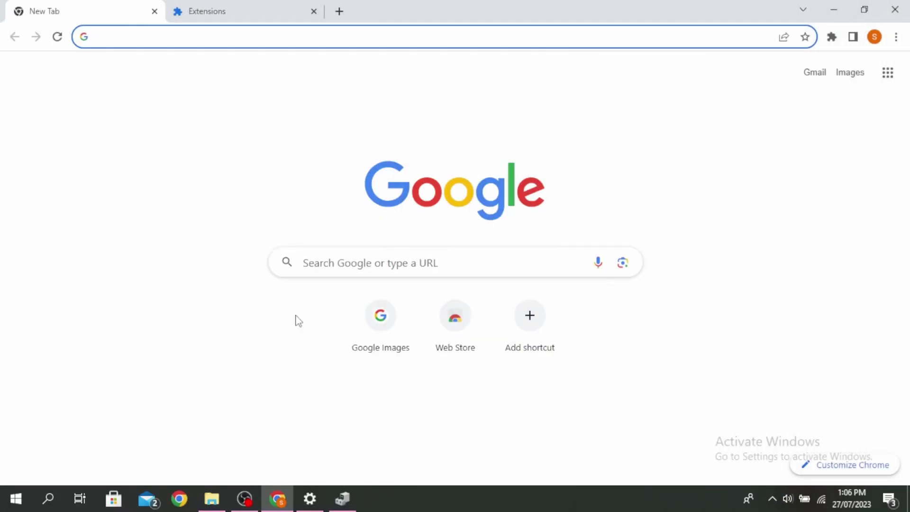
click(313, 11)
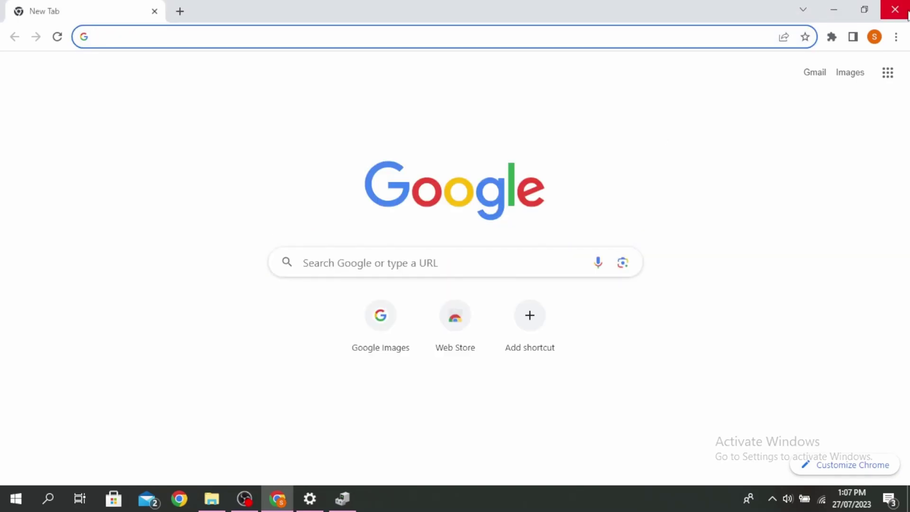
Go from Chrome's History page to the Clear browsing data options
click(896, 37)
mouse_move(762, 110)
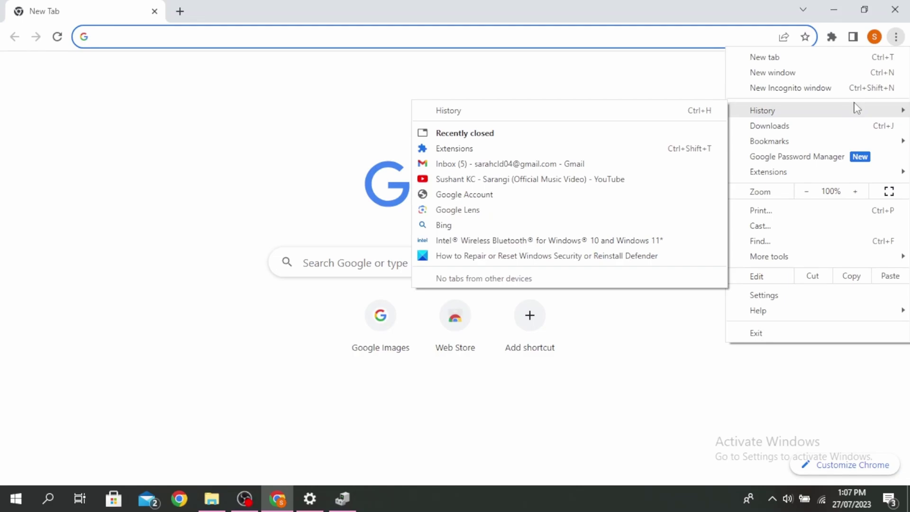
click(679, 113)
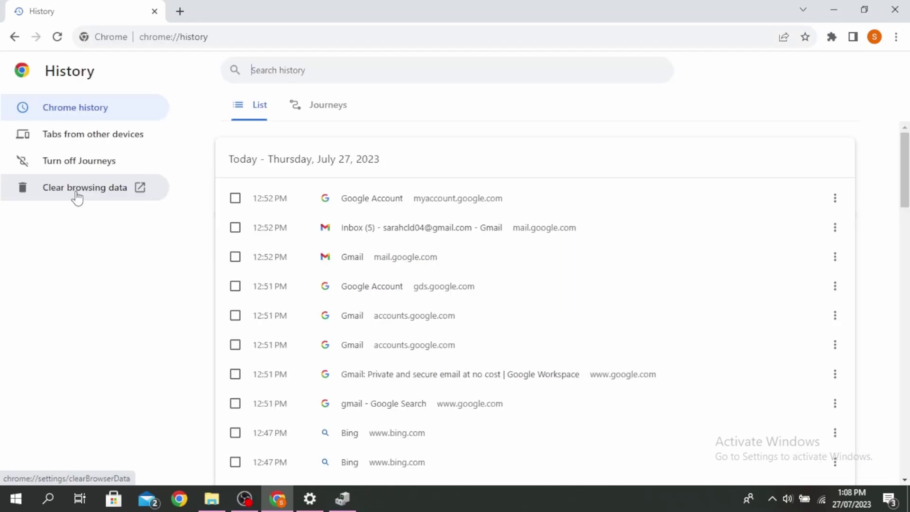
click(77, 190)
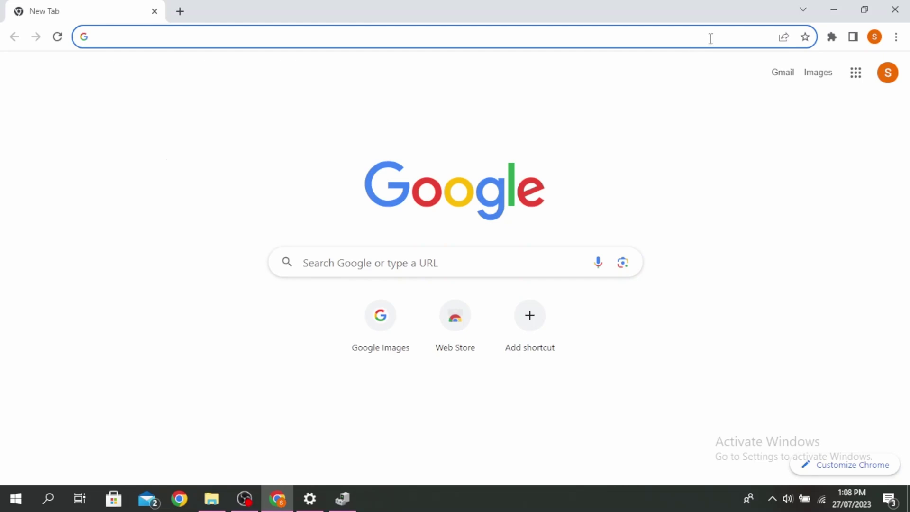
Open Manage Extensions from the Extensions entry in Chrome's ⋮ menu
click(895, 37)
mouse_move(767, 172)
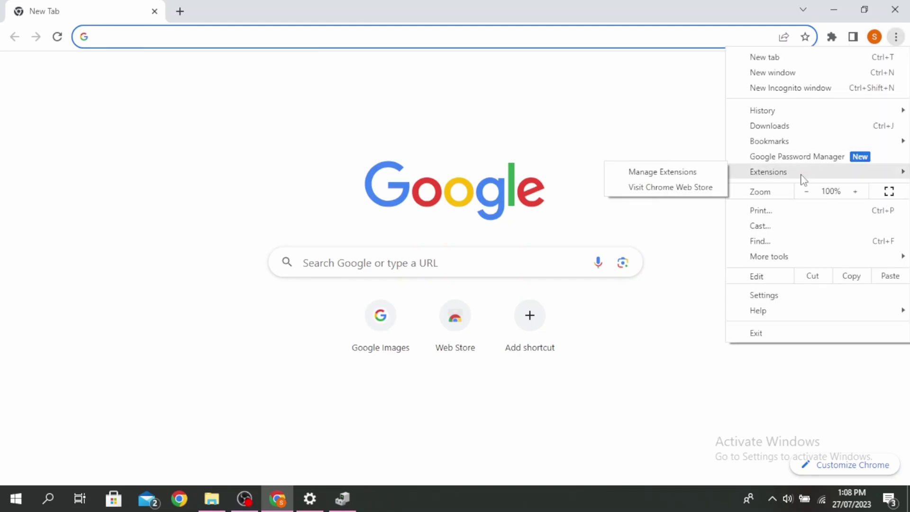
click(711, 174)
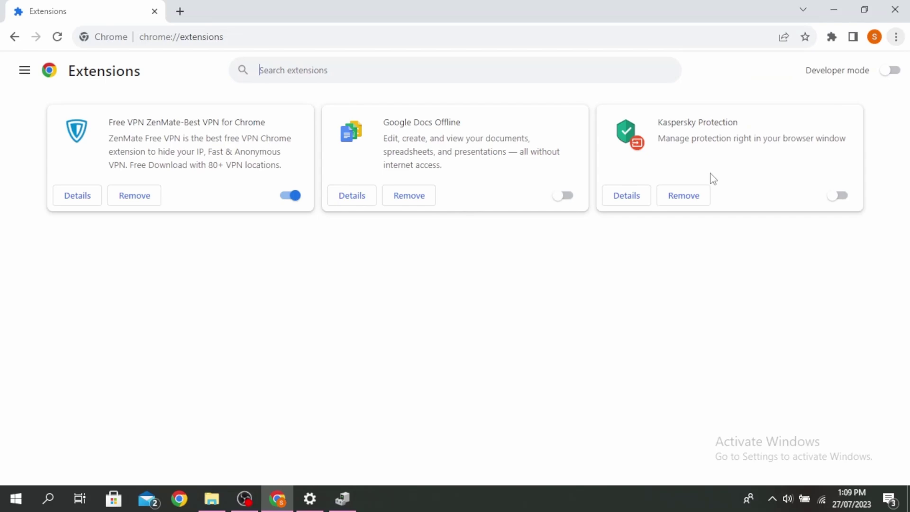